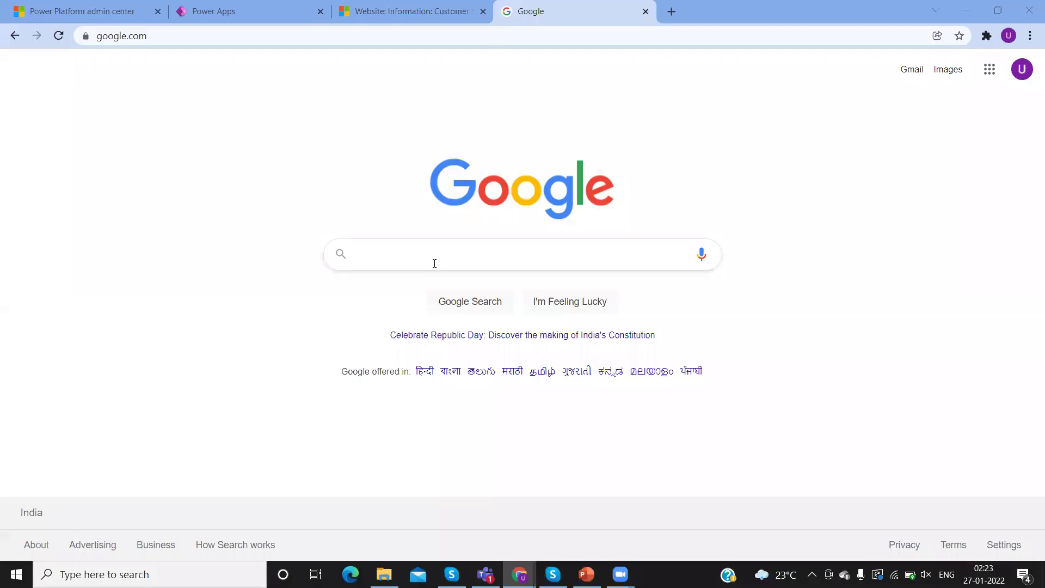
- Search Google for 'pcf gallery' by picking the autocomplete suggestion
click(407, 257)
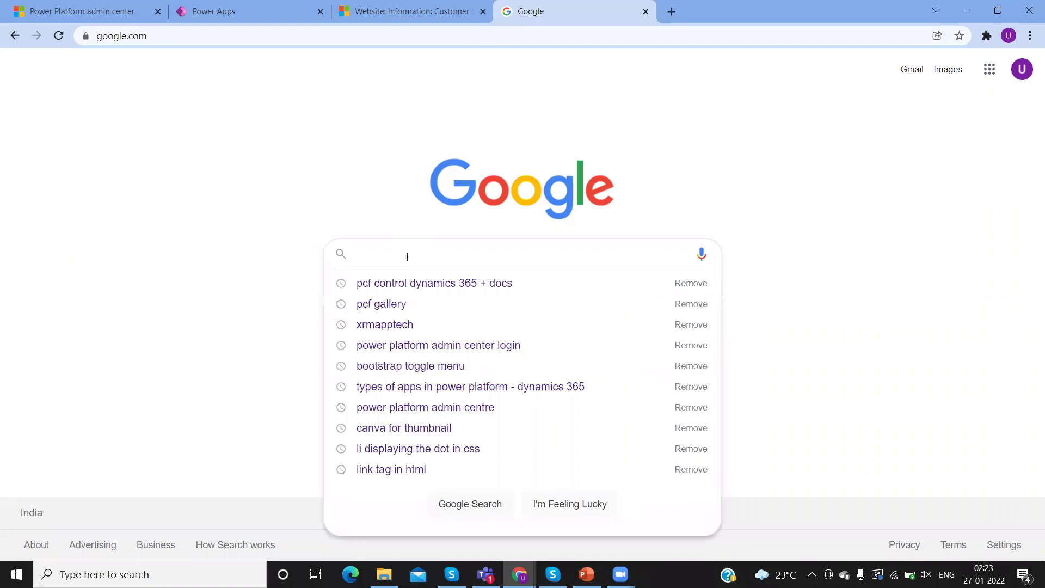
text(pcf ga)
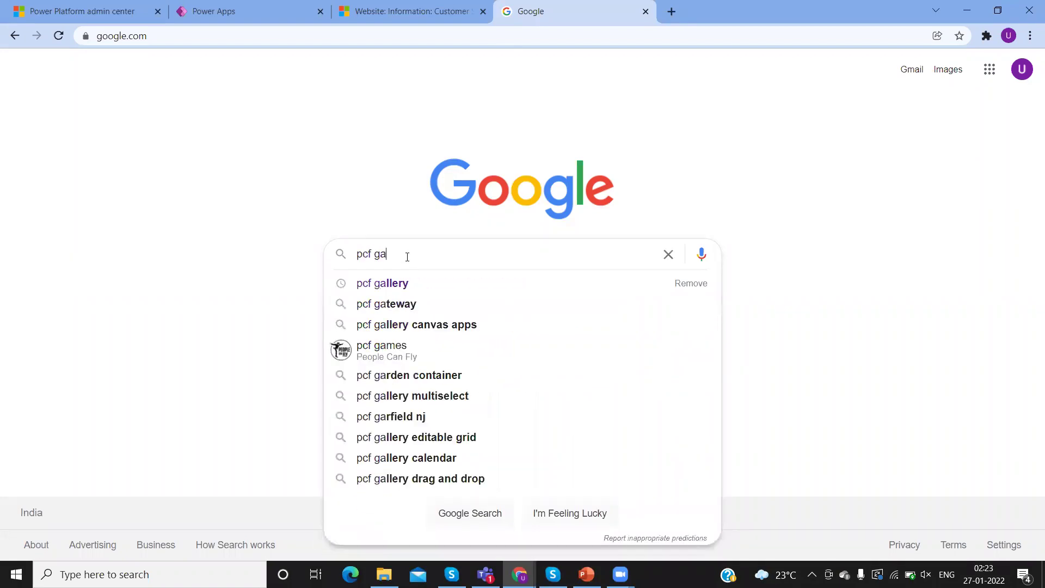
click(402, 288)
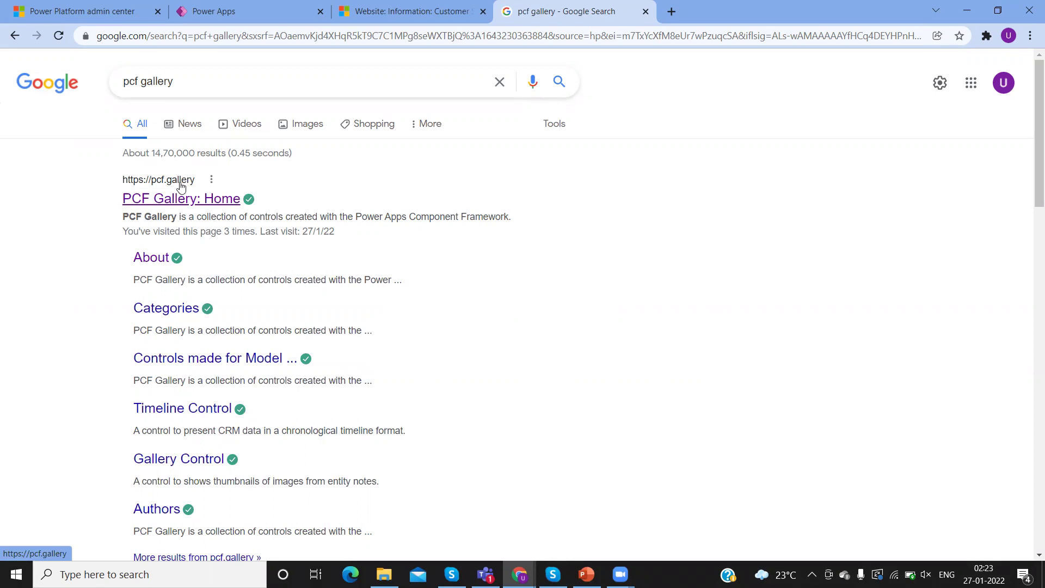
- Open PCF Gallery: Home and filter the controls to the assign category
click(185, 201)
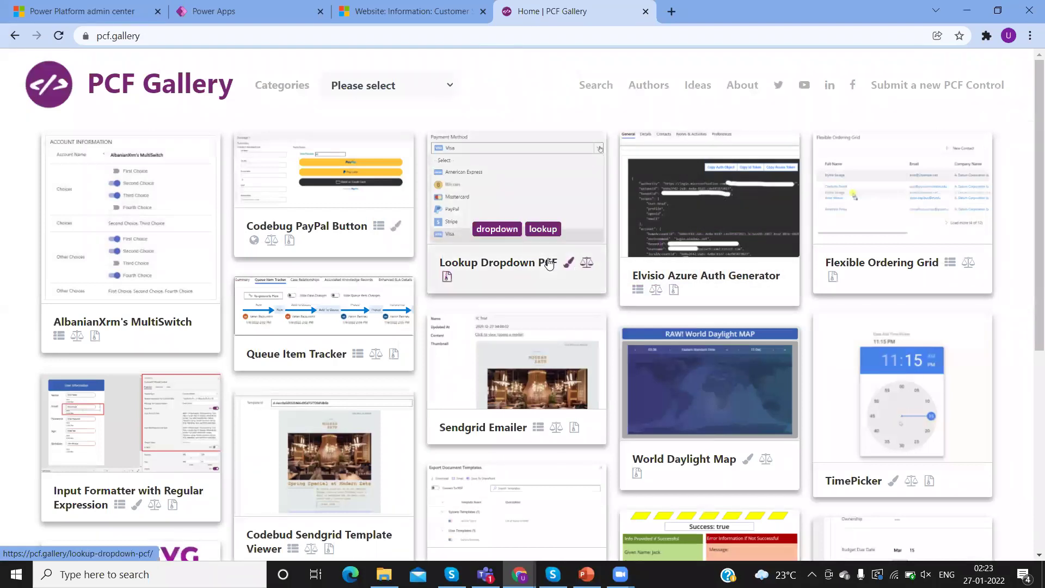
click(398, 86)
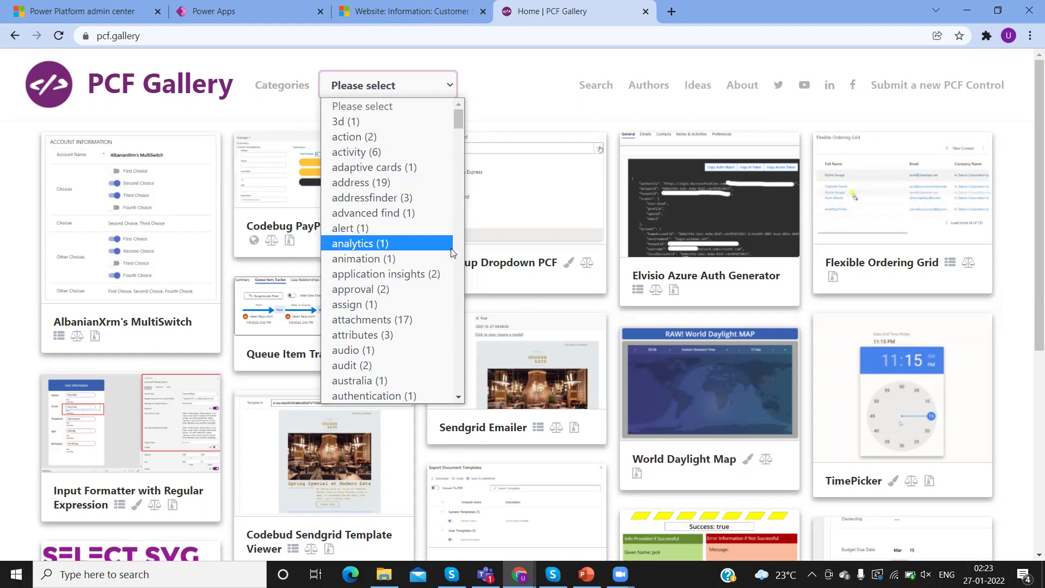
click(400, 307)
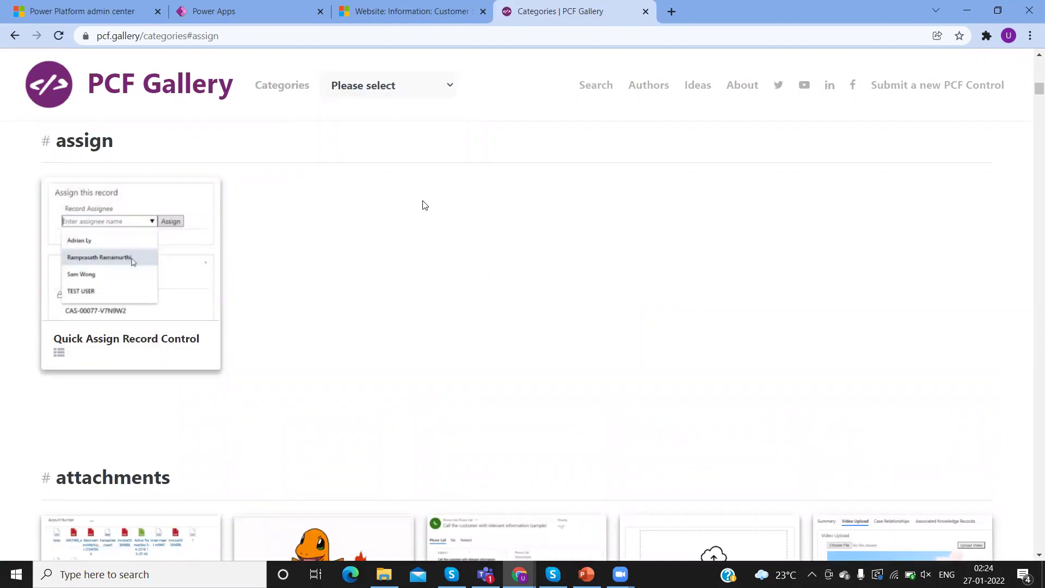
click(405, 92)
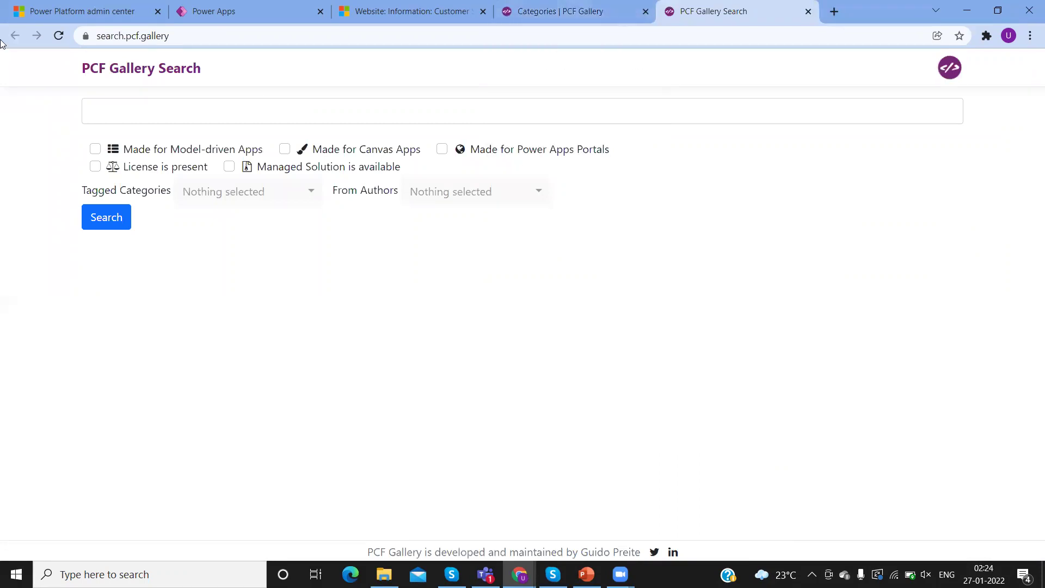
- Switch back to the gallery tab and return to the PCF Gallery home page
click(194, 111)
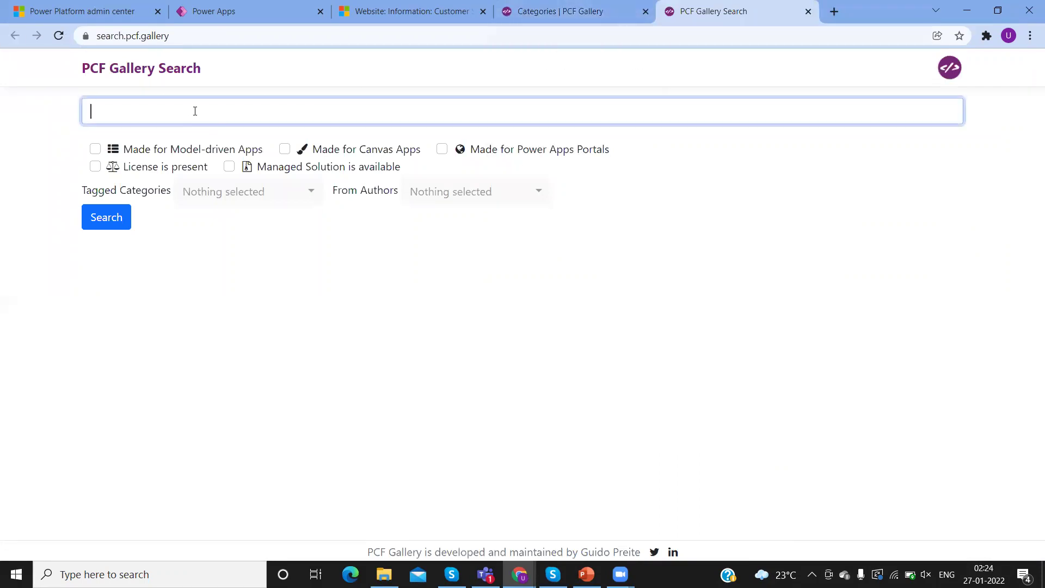
click(581, 27)
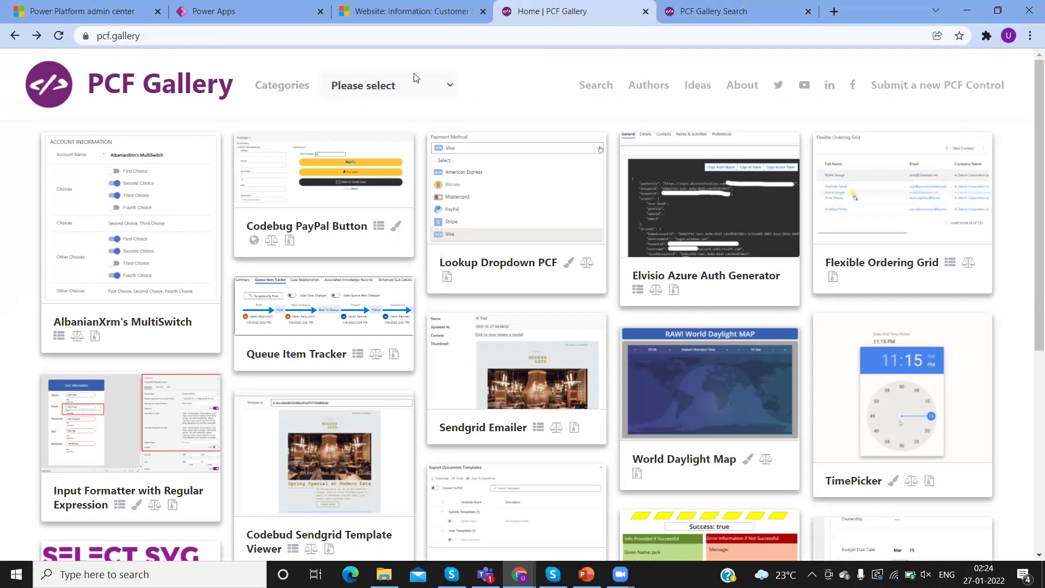
- Pick multiselect in Categories to list N To N MultiSelect, Multi Select Flat and MultiSelect Entity Picker
click(412, 92)
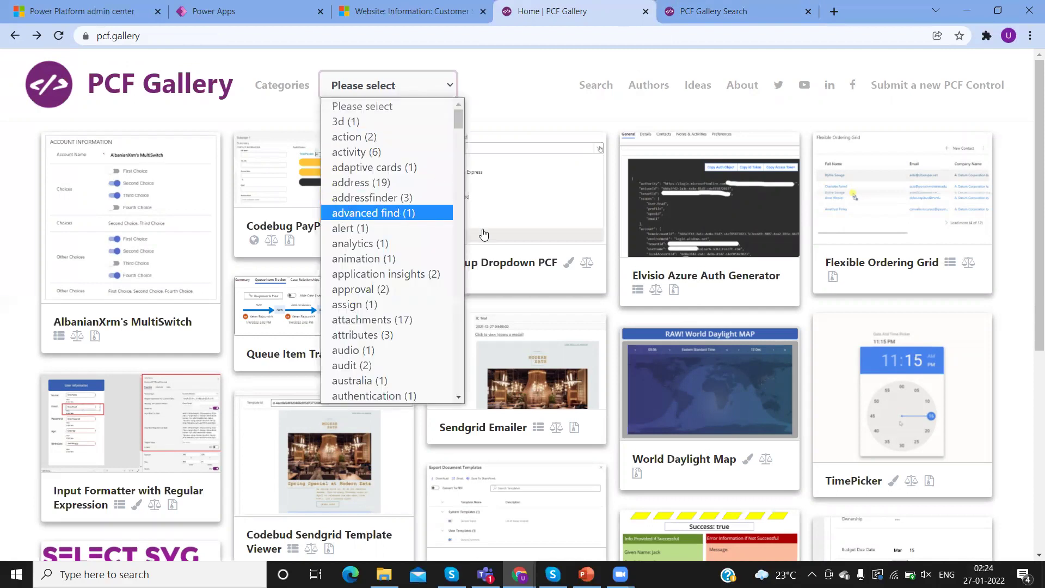
drag(458, 123, 473, 204)
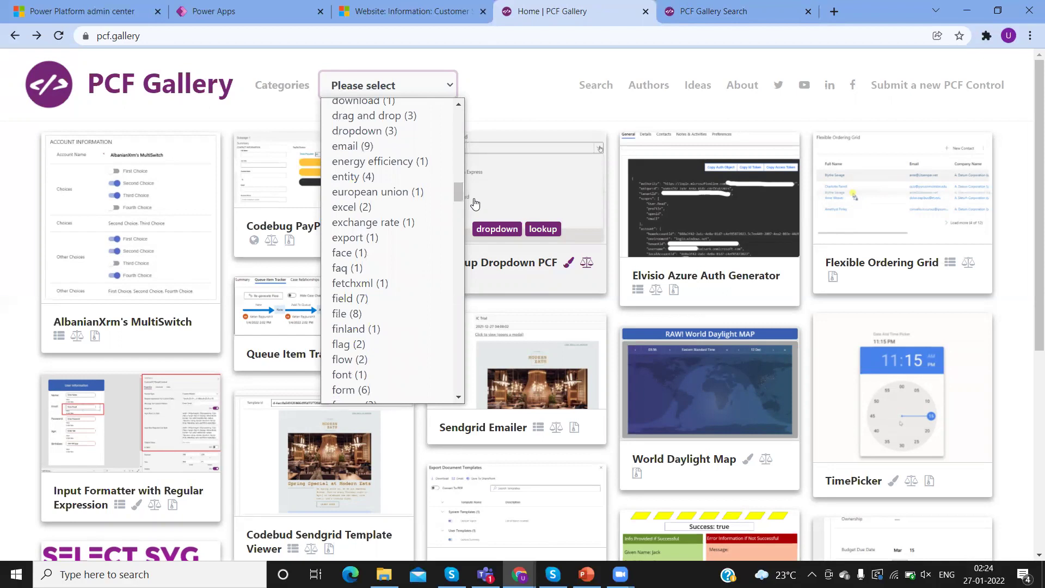
click(474, 204)
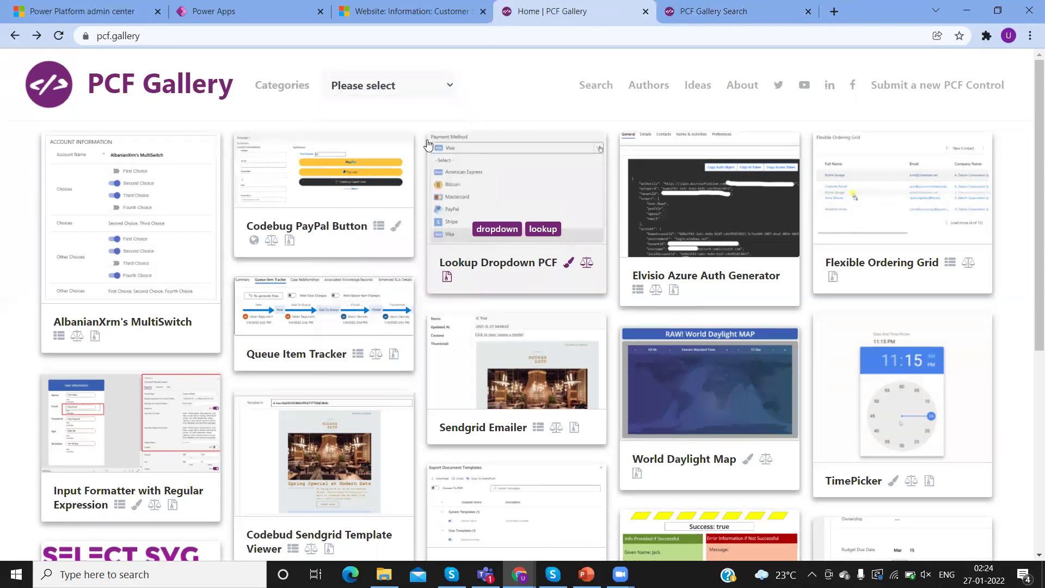
click(404, 86)
key(m)
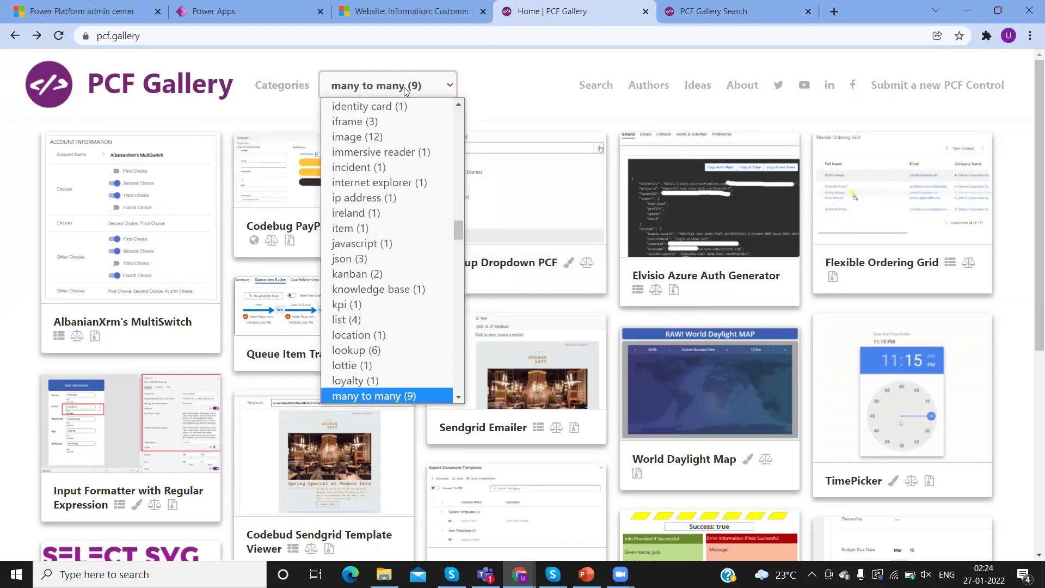
key(u)
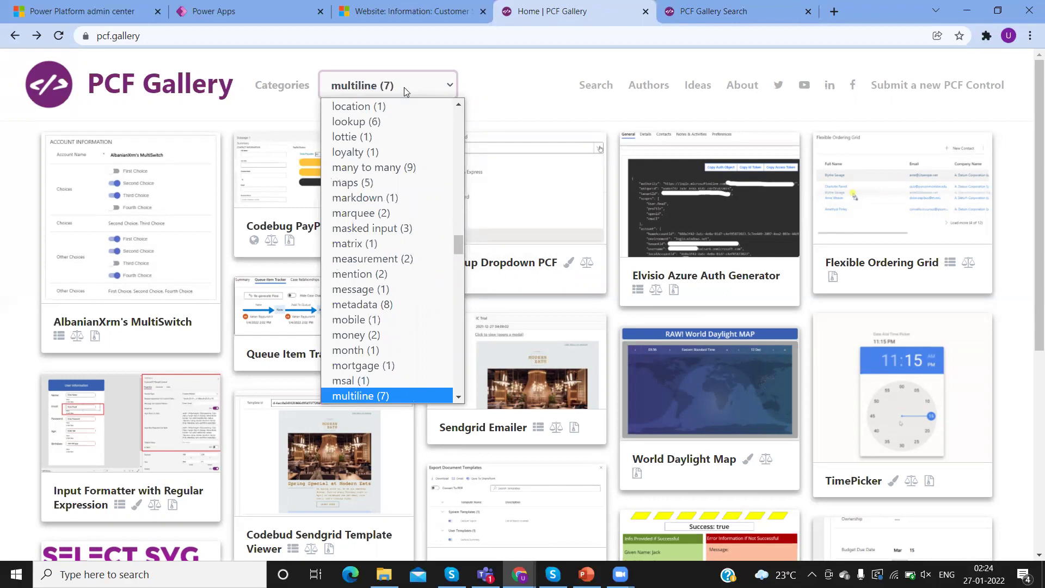
key(Down)
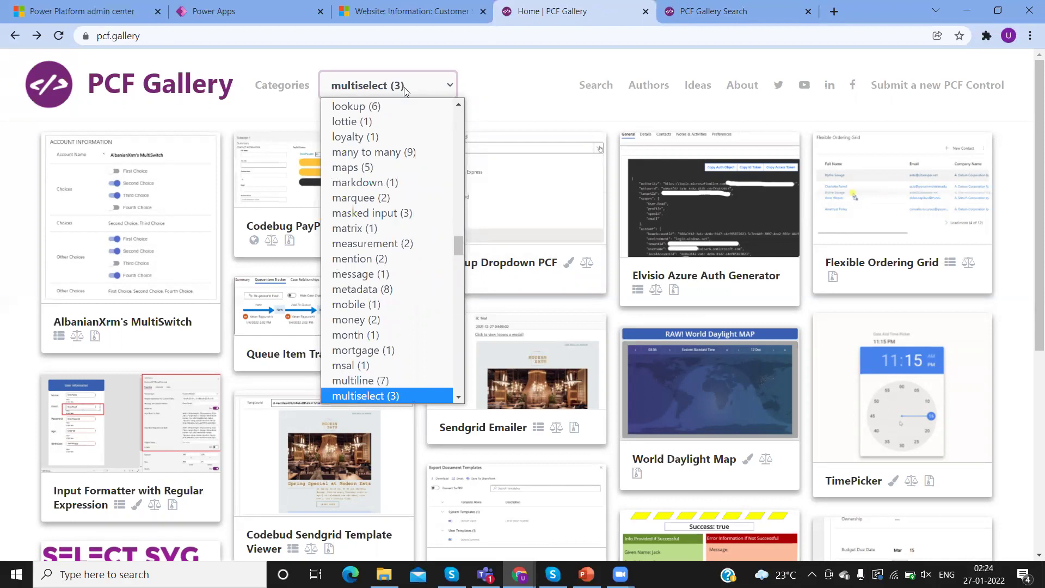
key(Down)
key(Up)
key(Return)
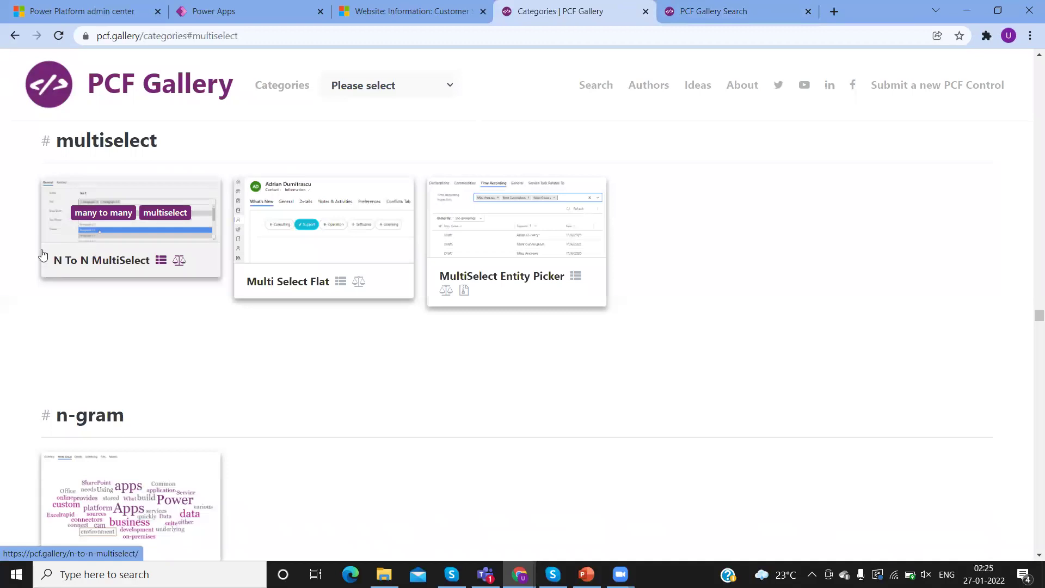
- Open the N To N MultiSelect control page and scroll down its details
click(94, 246)
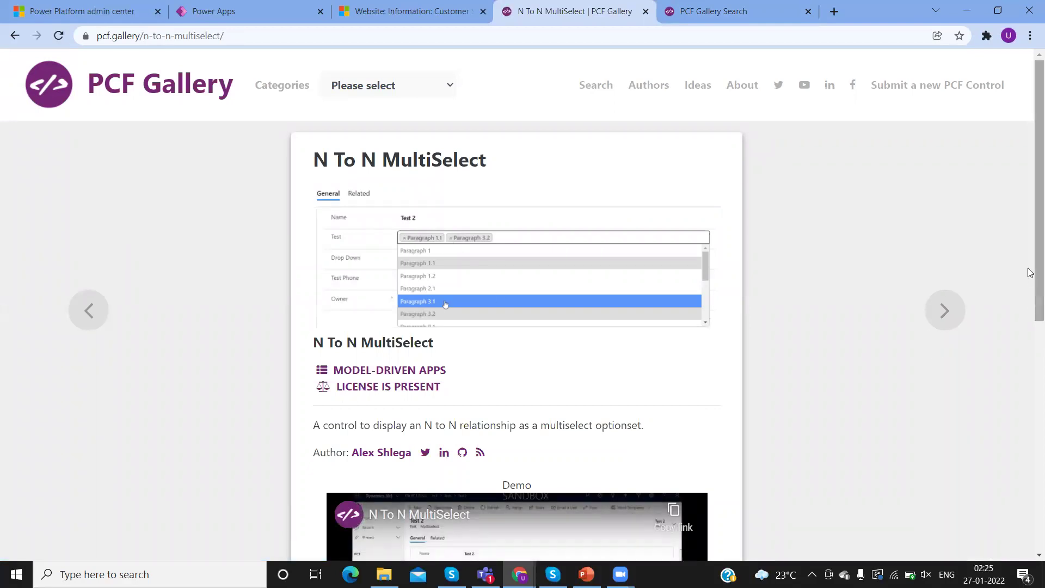
scroll(1030, 272, down, 5)
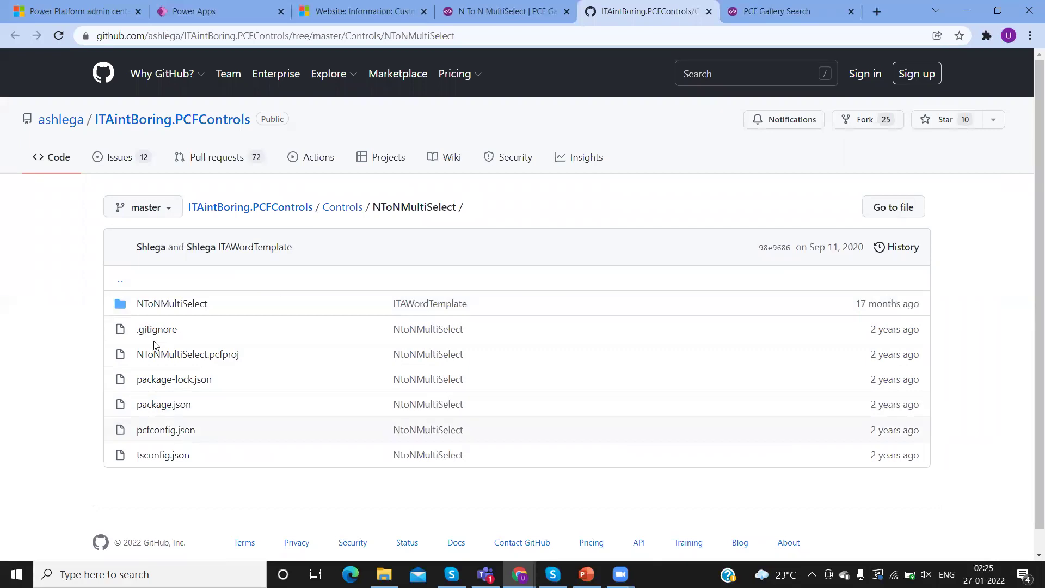
click(179, 305)
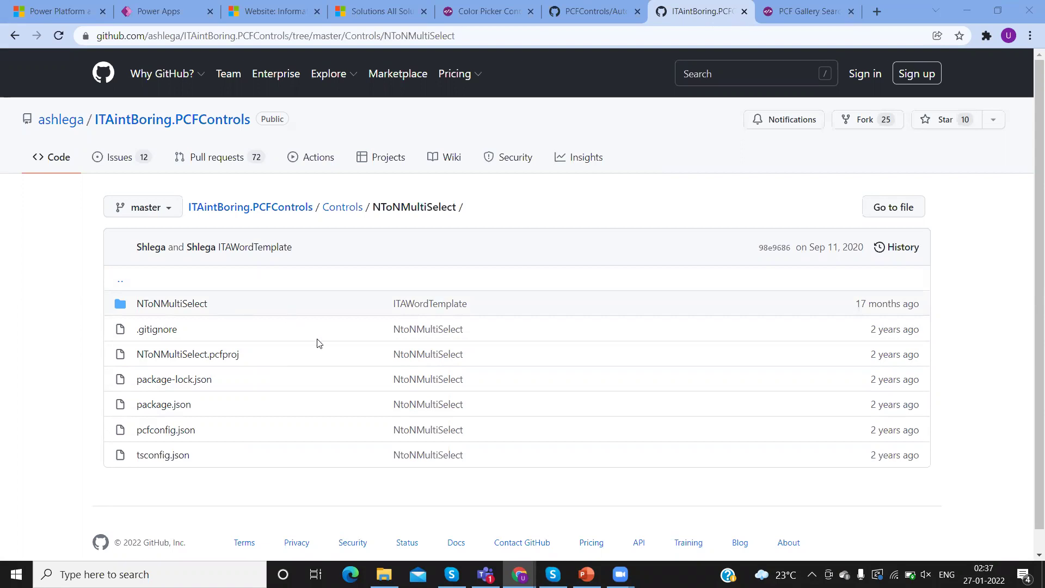
- Download AutocompleteControl.zip from the PCFControls Autocomplete folder and dismiss the scanning notice
click(582, 22)
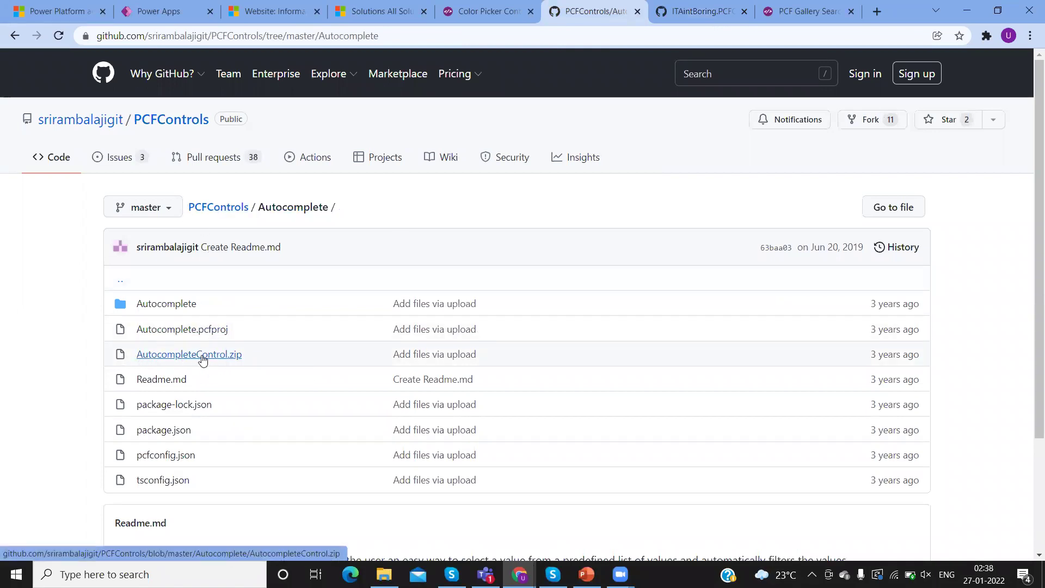
click(203, 359)
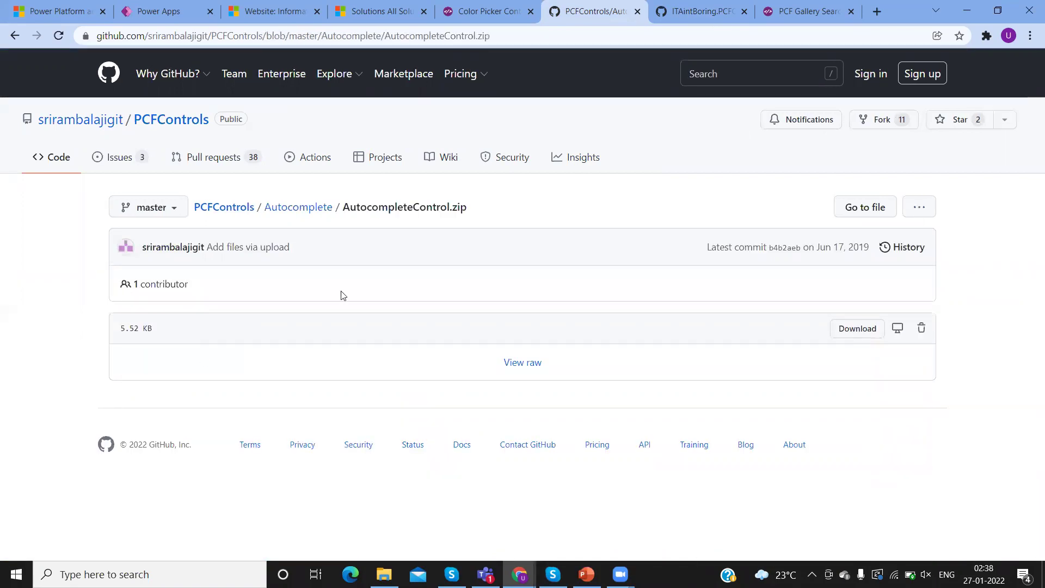
click(916, 209)
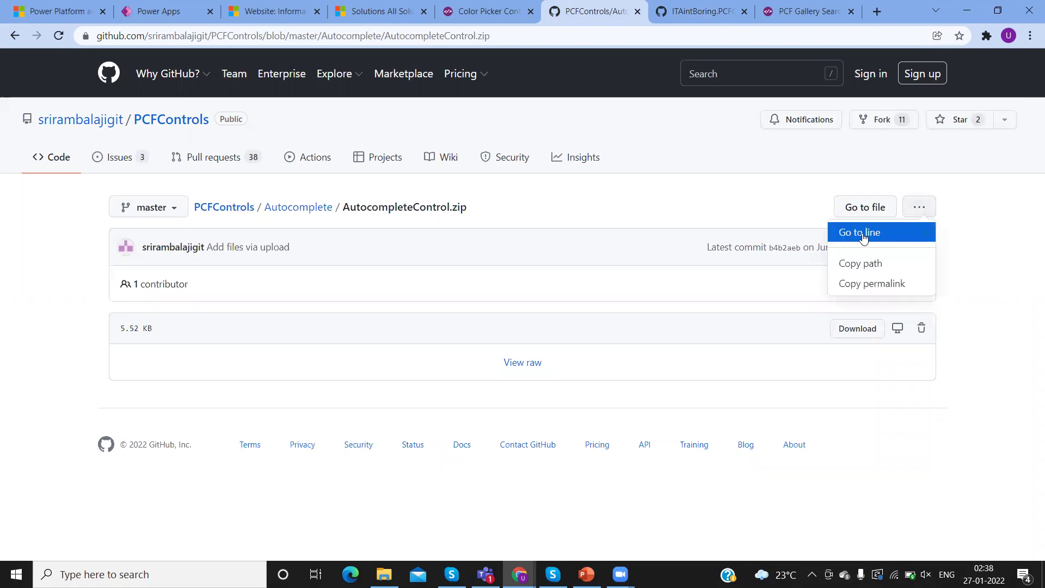
click(850, 331)
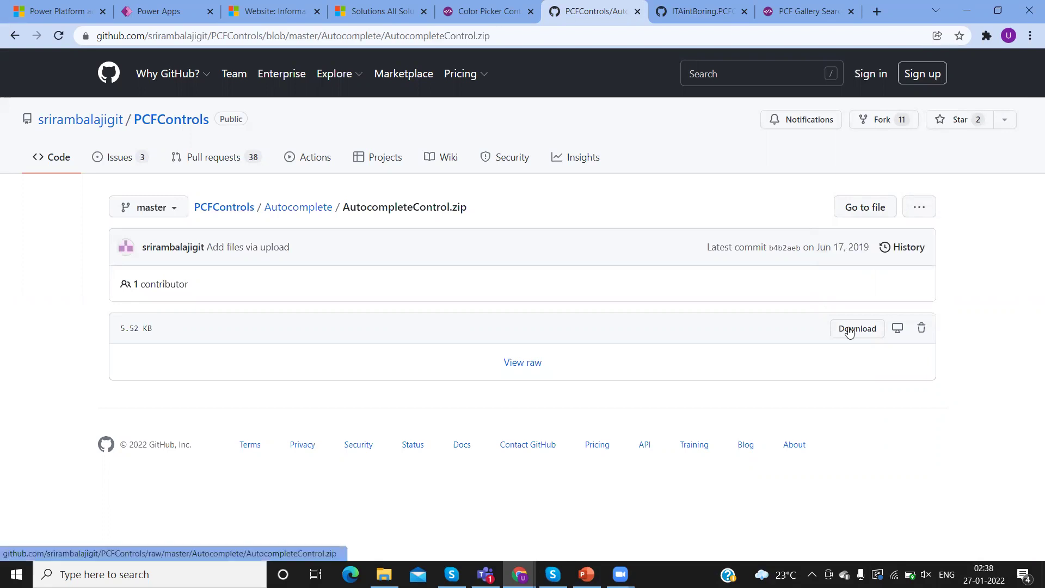
click(856, 333)
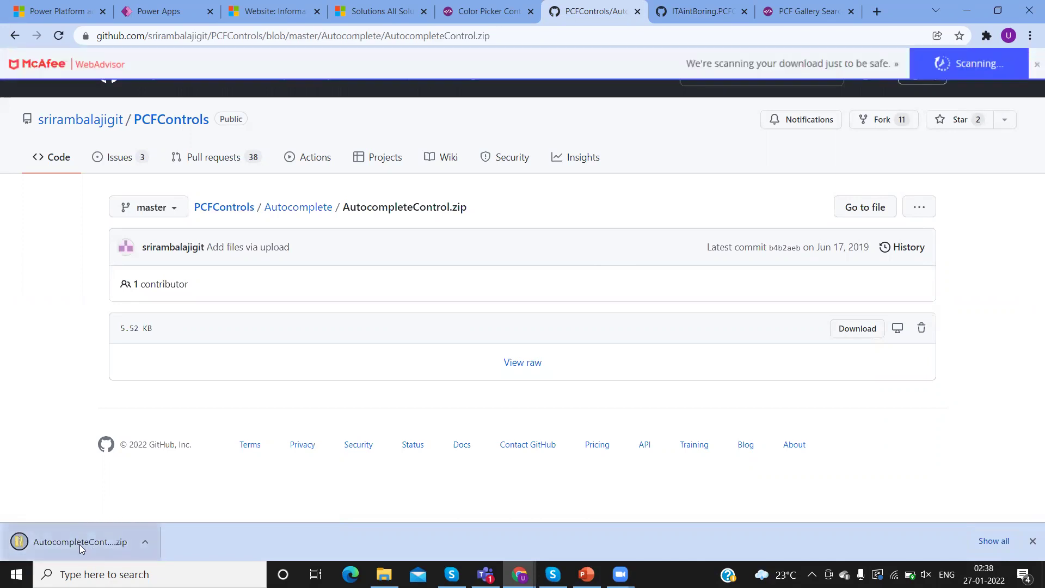
click(1036, 64)
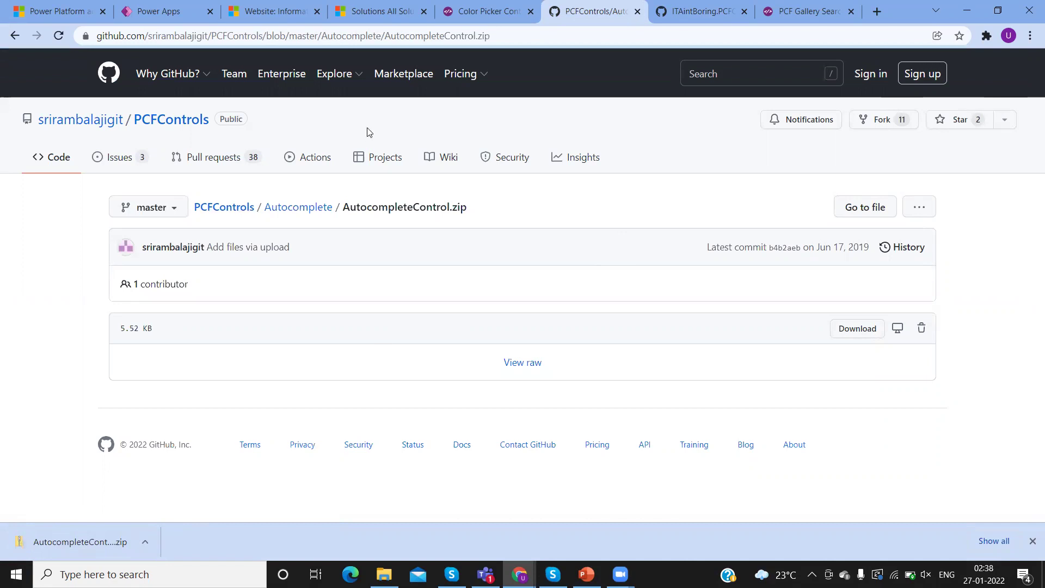
- Start a solution import in Dynamics 365 with AutocompleteControl.zip and advance to its details
click(363, 18)
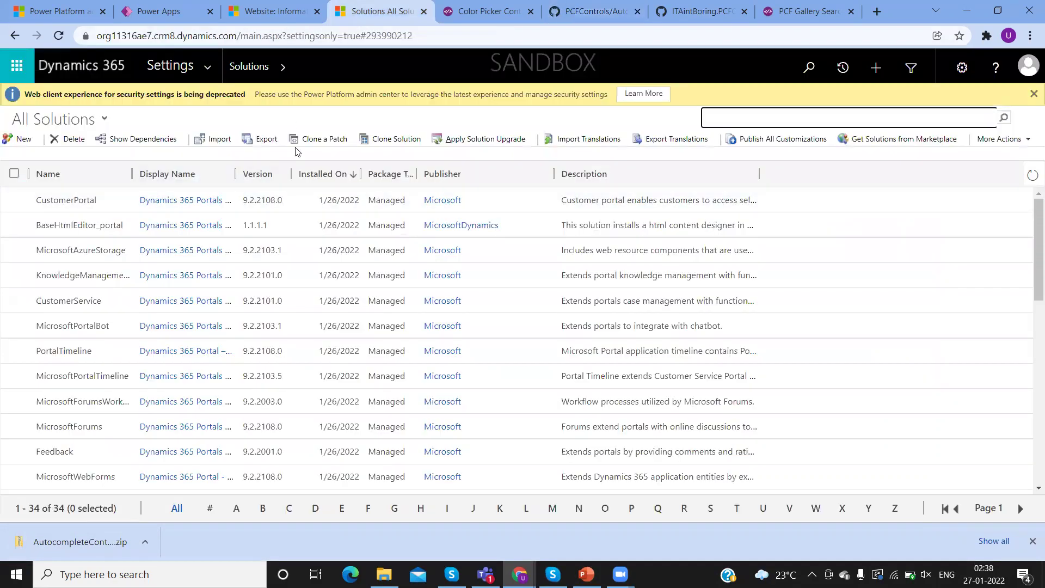
click(216, 143)
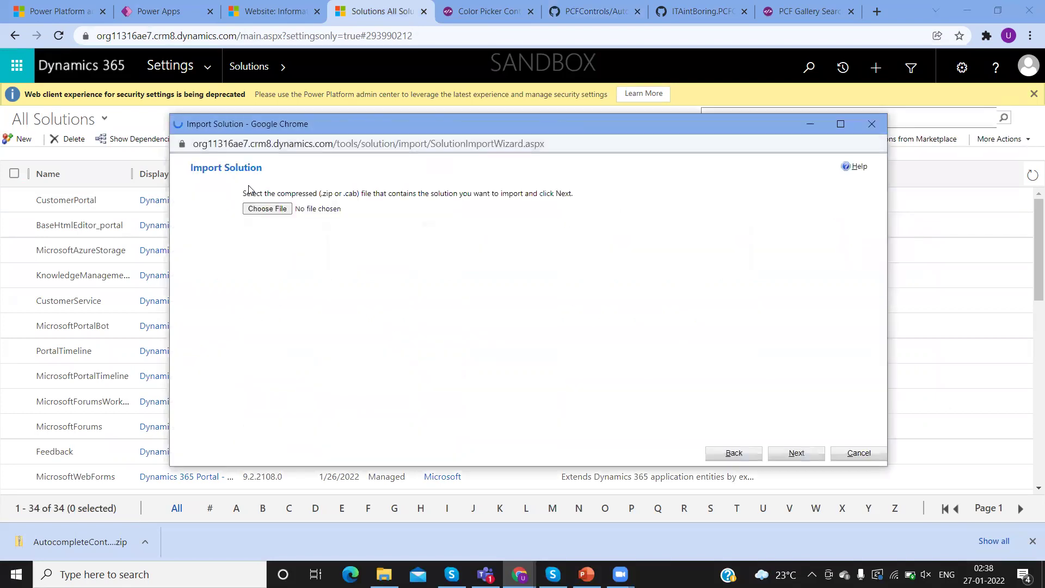
click(276, 211)
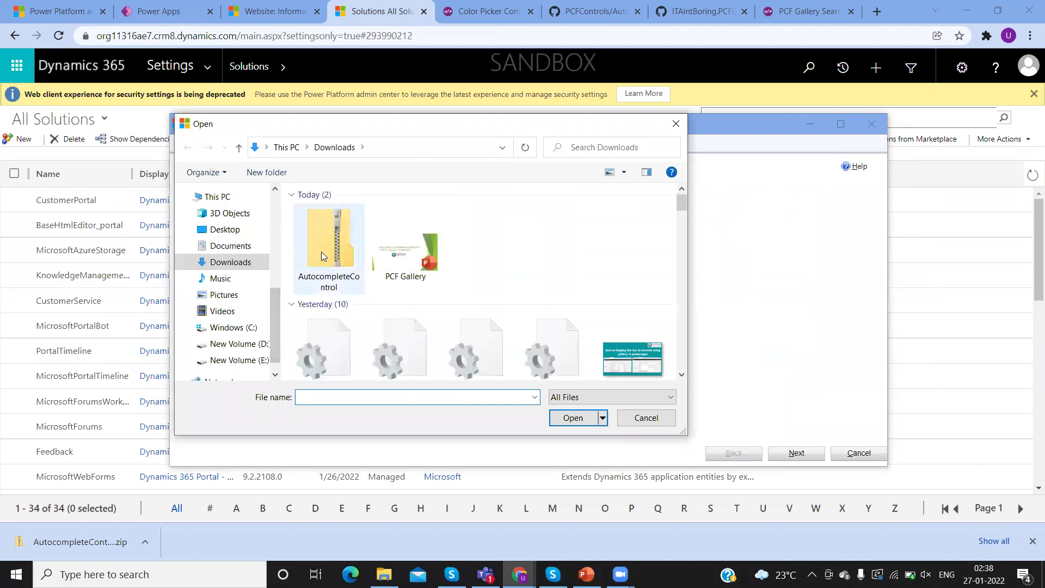
double_click(321, 251)
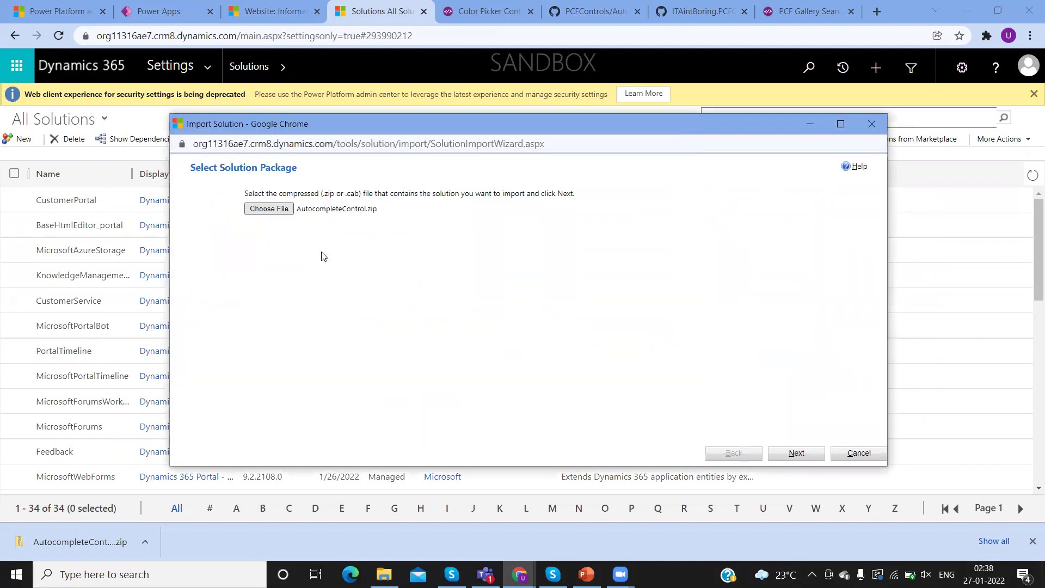
click(796, 453)
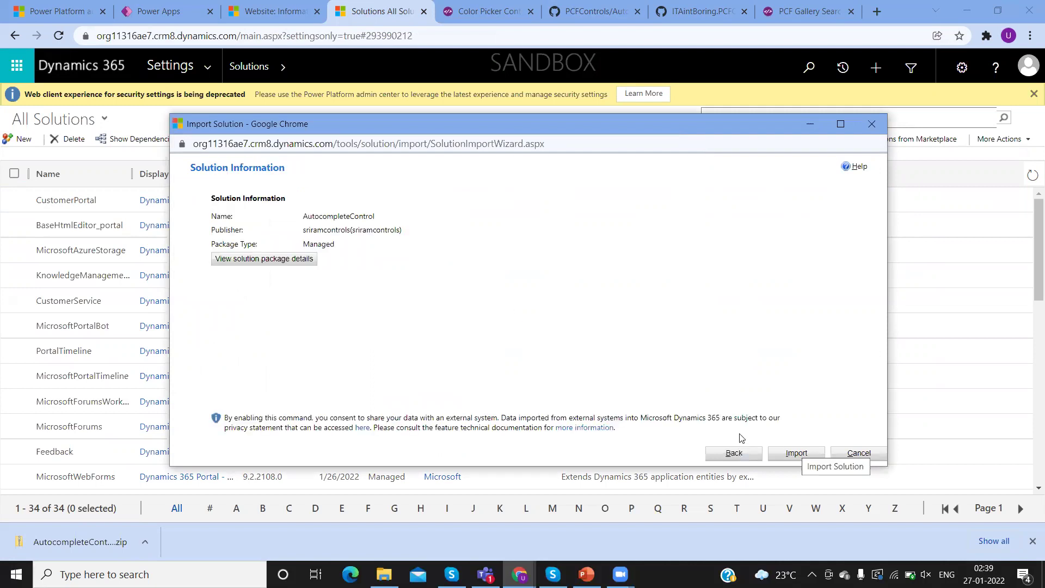
- Import the managed AutocompleteControl solution from the wizard
click(795, 453)
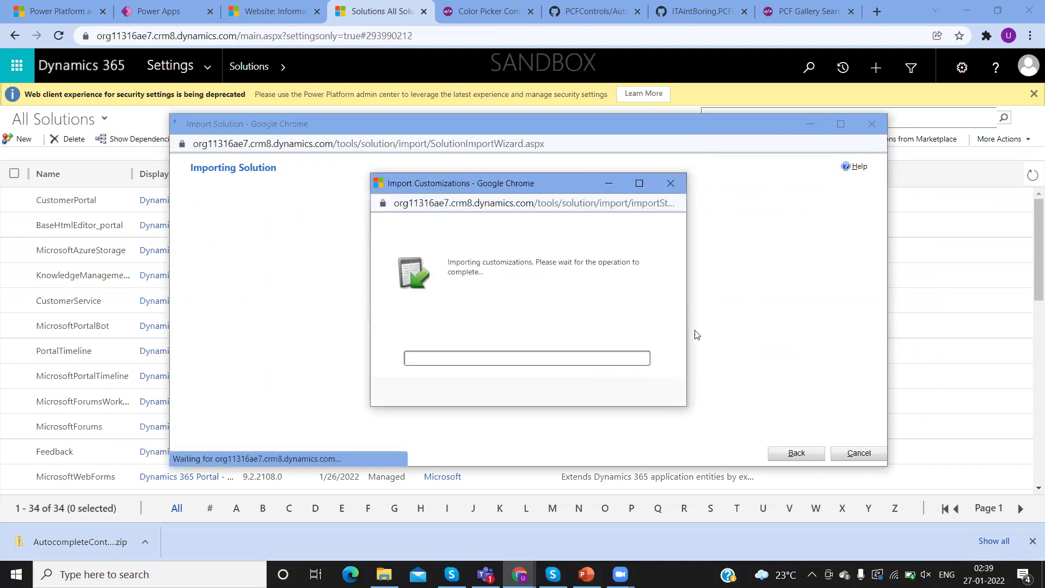